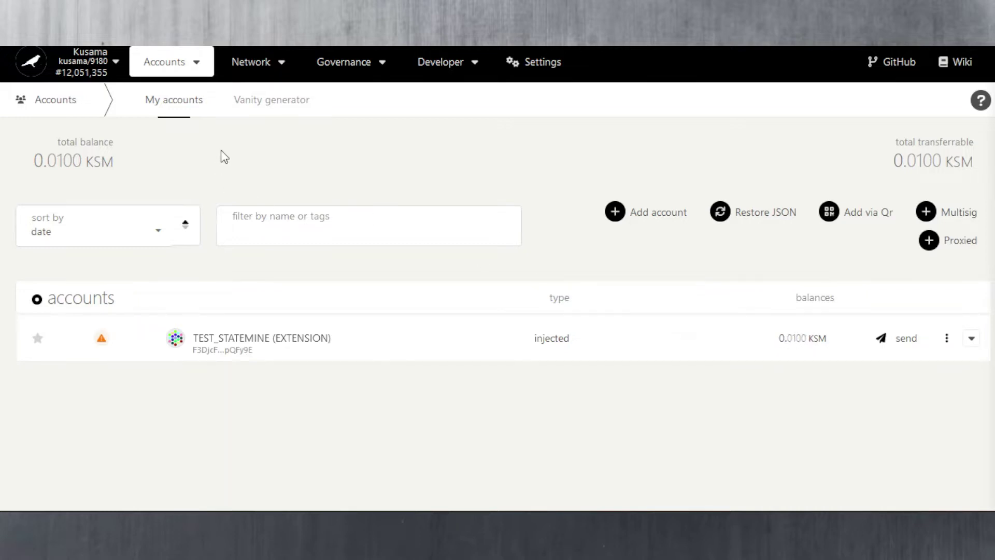
- Look at Statemine in the Kusama network list without switching, then reveal Teleport under Accounts
click(117, 64)
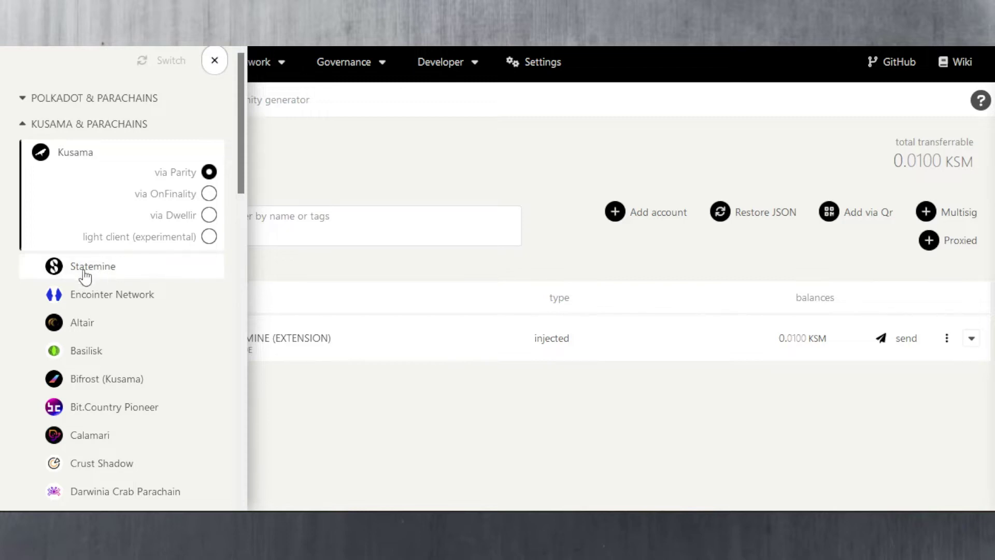
click(117, 268)
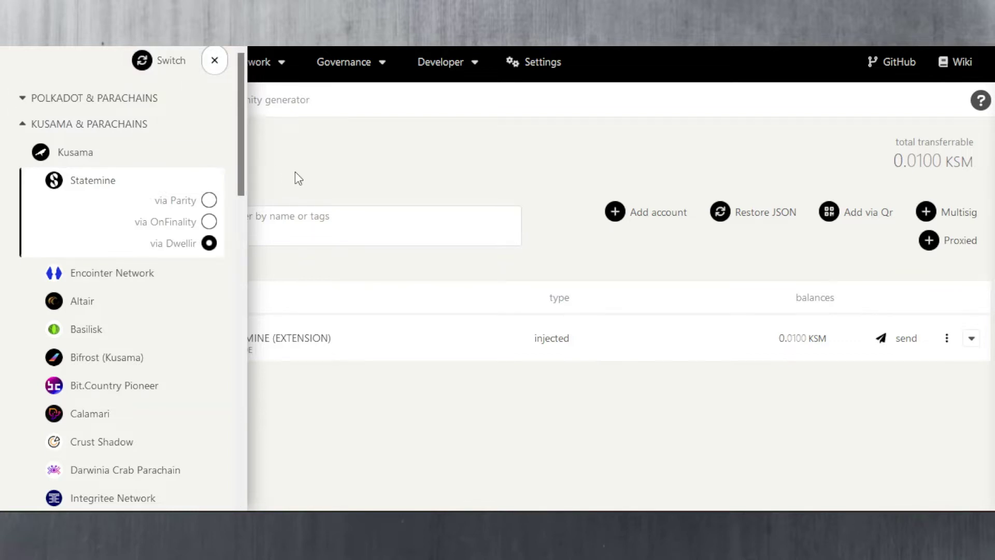
click(214, 61)
mouse_move(178, 80)
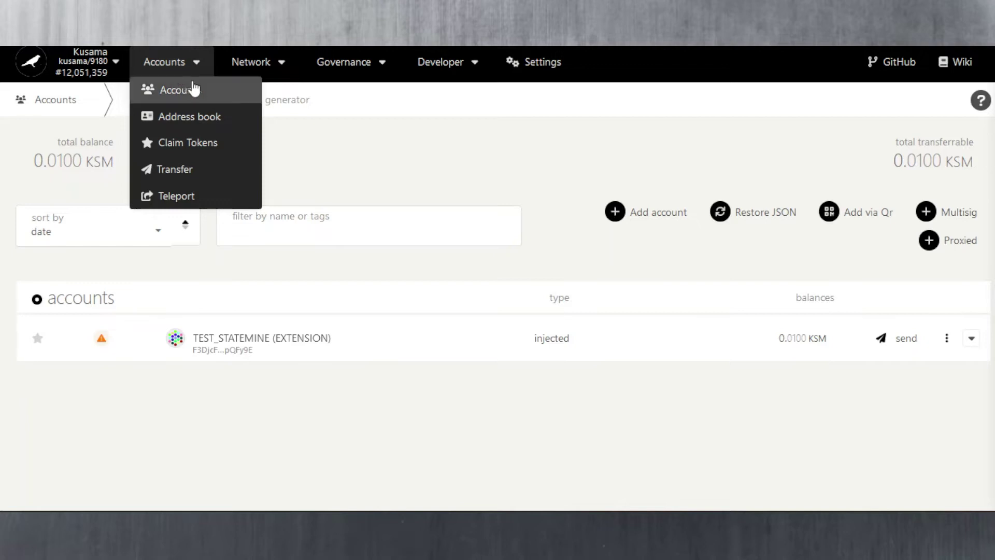
- Start a teleport of 0.005 KSM from the test account to Statemine
click(197, 206)
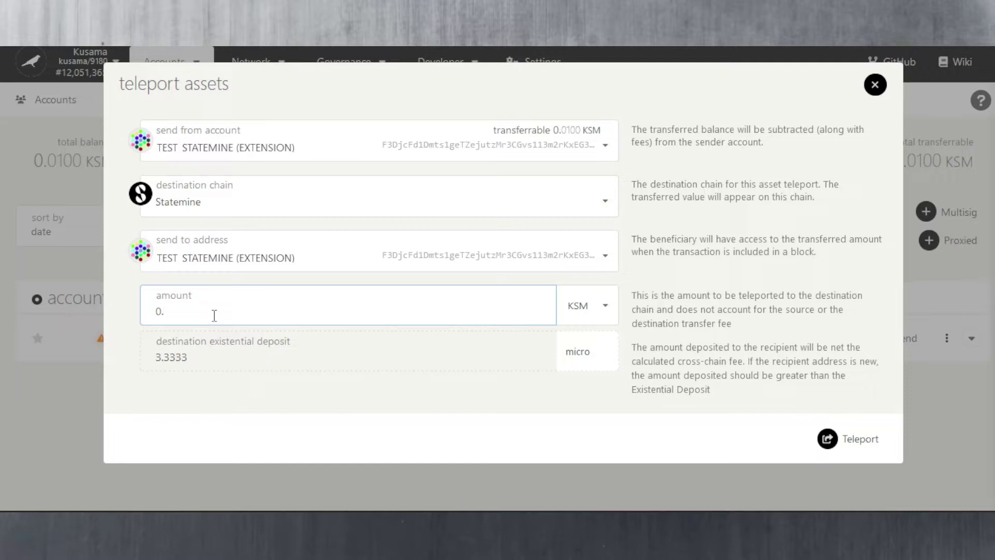
text(005)
- Submit the 0.005 KSM teleport for signing and move the extension's signing window to the centre
click(855, 439)
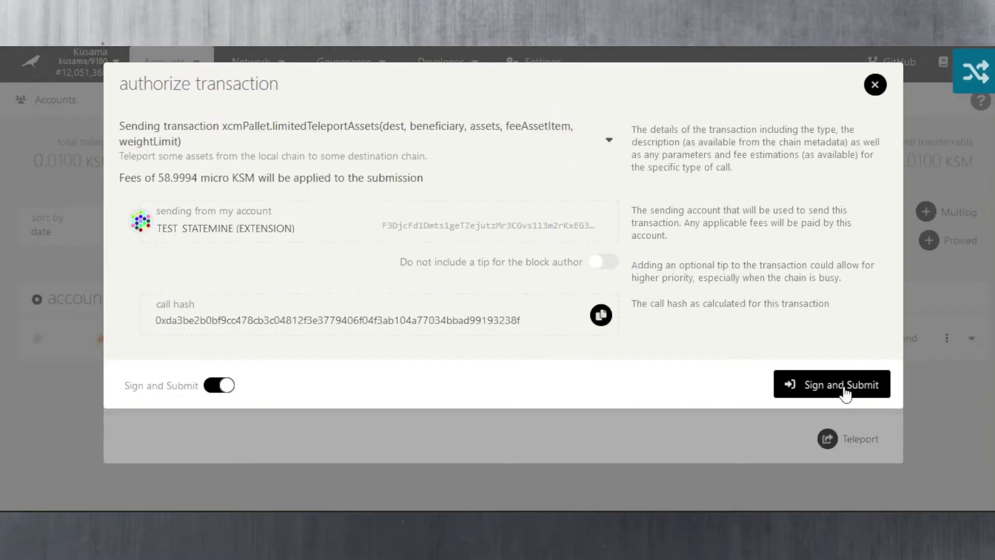
click(845, 388)
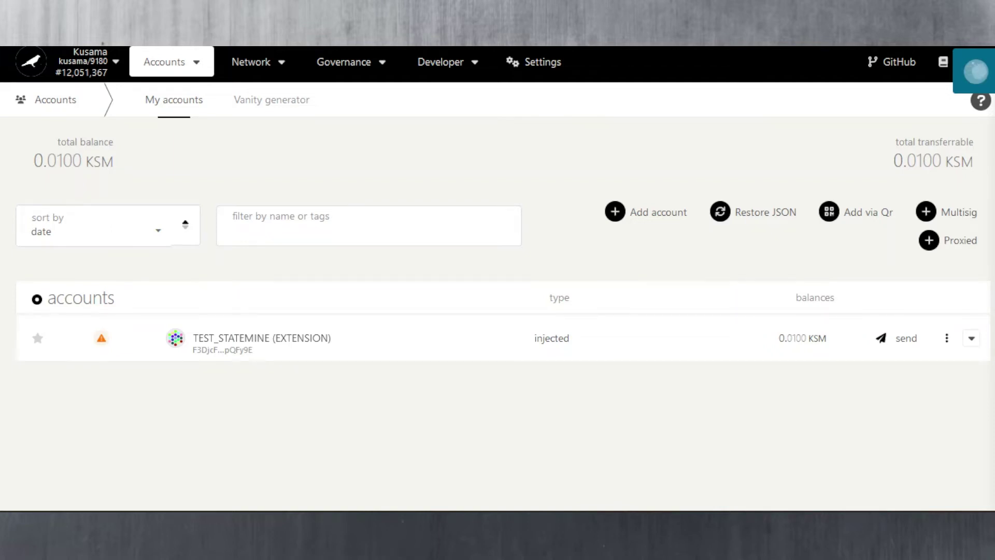
drag(916, 92, 435, 79)
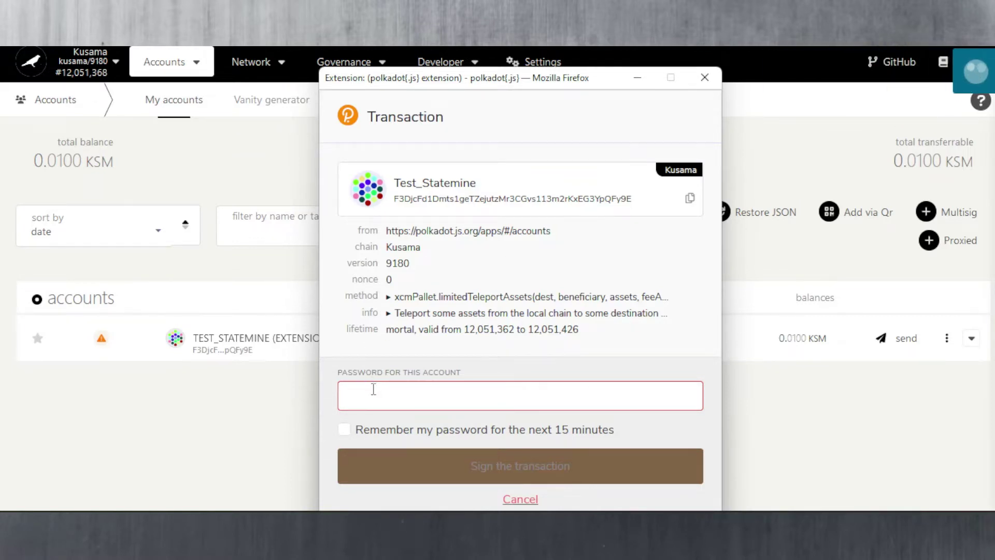
- Enter the account password in the polkadot{.js} extension and sign the teleport
text(********)
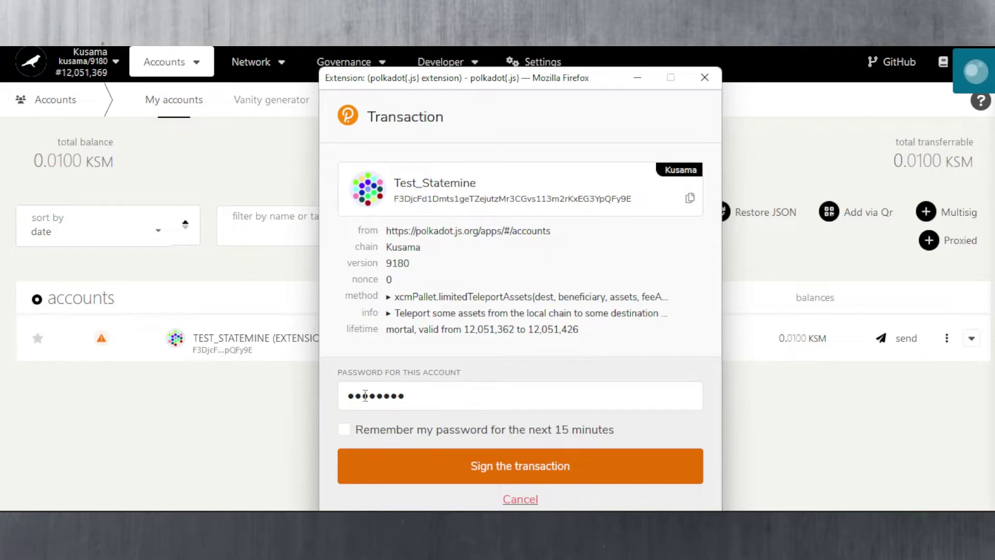
click(486, 471)
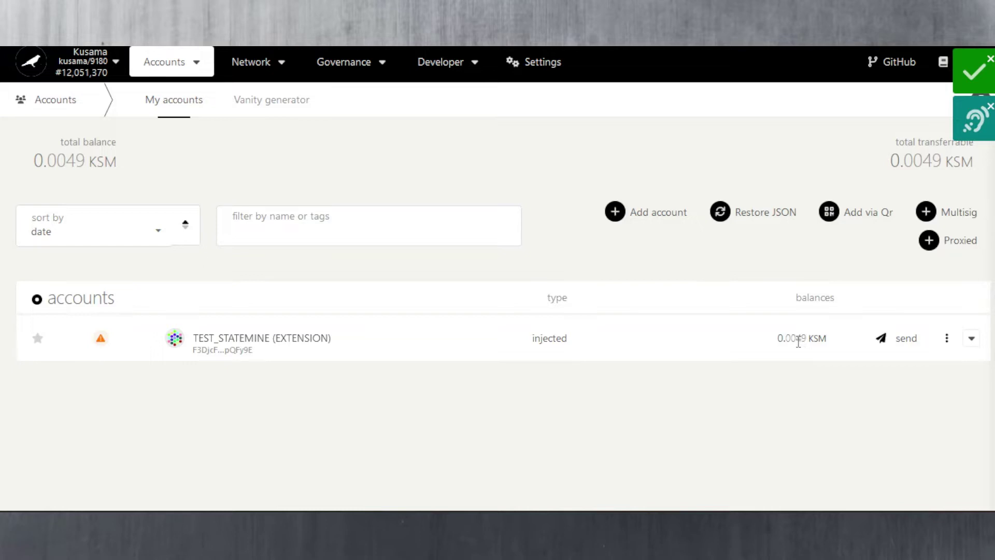
- Switch the Polkadot.js Apps connection from Kusama to Statemine
click(113, 64)
click(99, 267)
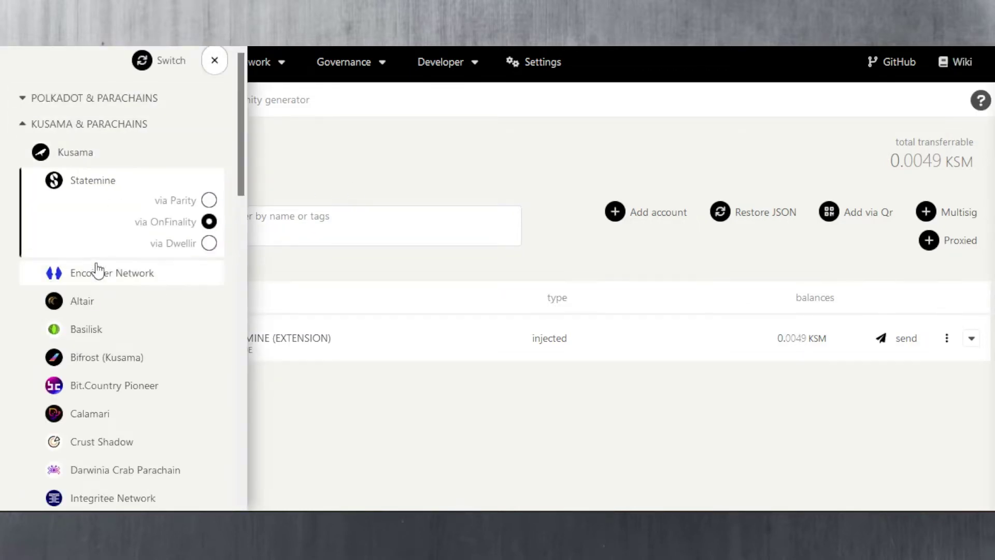
click(158, 60)
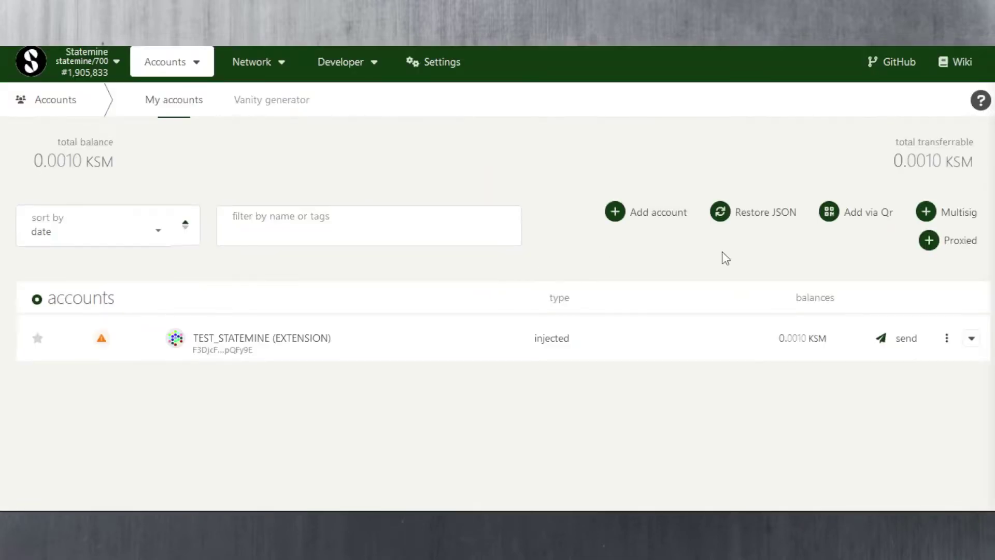
- Highlight the test account's 0.0010 KSM balance on Statemine
mouse_move(804, 342)
mouse_down()
mouse_move(778, 342)
mouse_move(806, 344)
mouse_up()
click(805, 340)
click(805, 338)
click(778, 342)
click(795, 338)
drag(796, 342, 806, 343)
double_click(799, 340)
click(802, 342)
double_click(806, 342)
click(782, 339)
- Open Network > Assets and scroll through the Statemine asset list
mouse_move(277, 66)
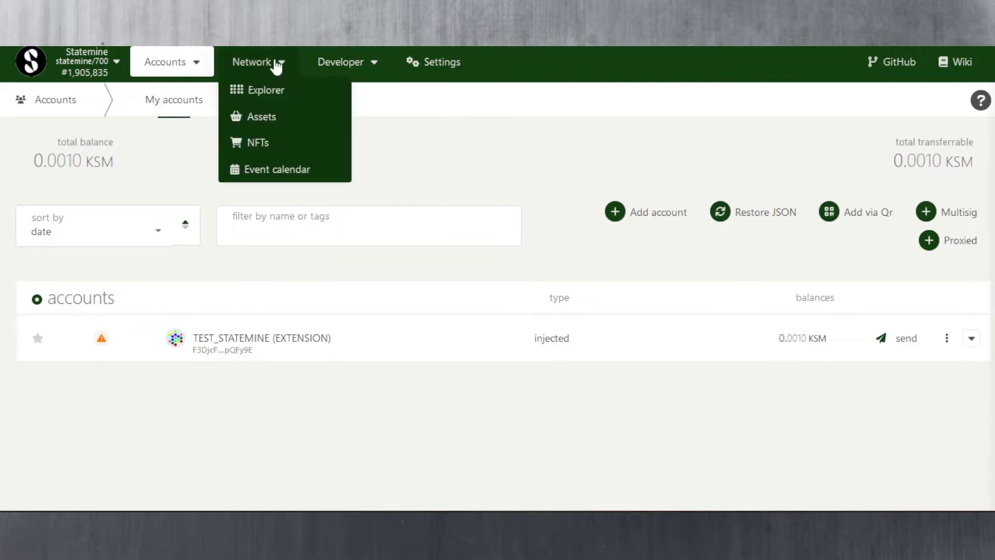
click(271, 117)
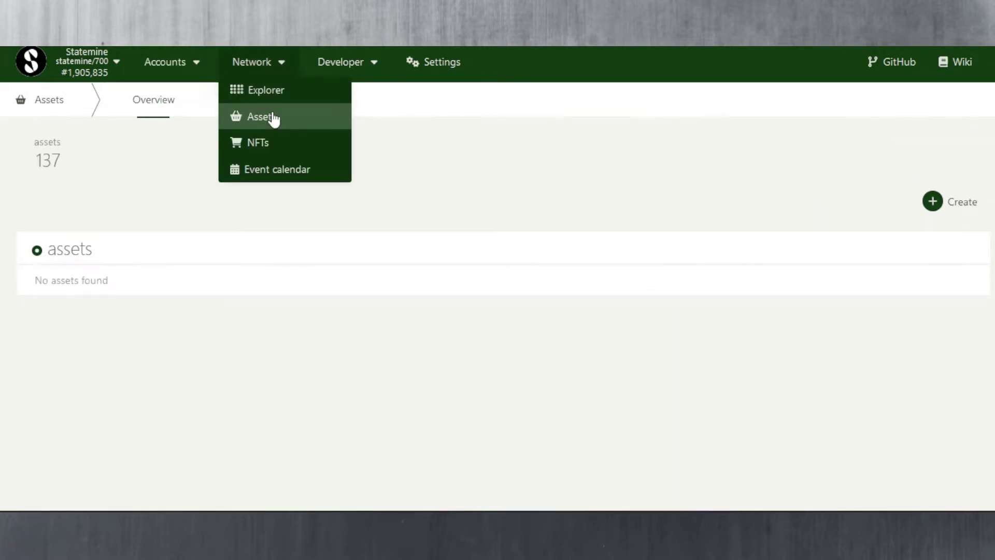
scroll(571, 317, down, 2)
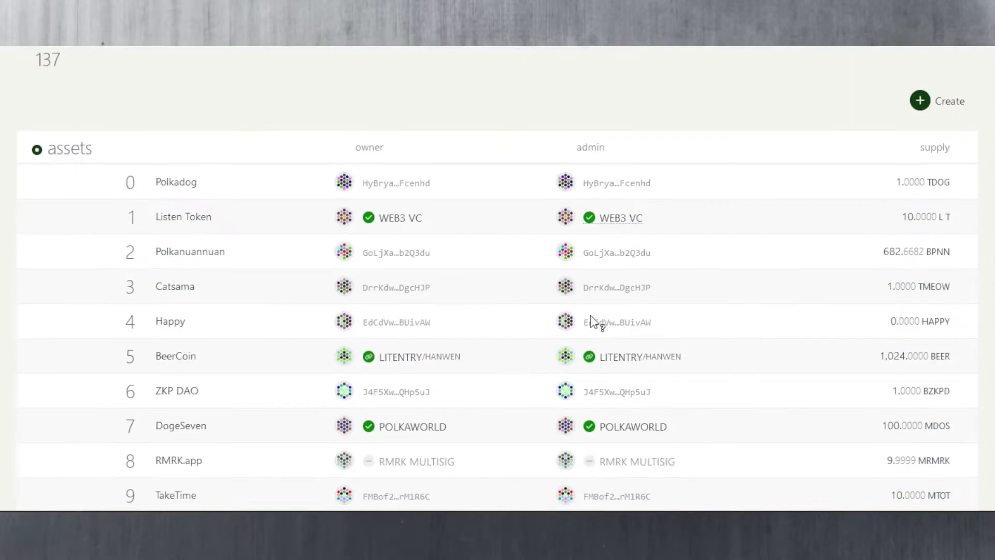
scroll(197, 313, down, 17)
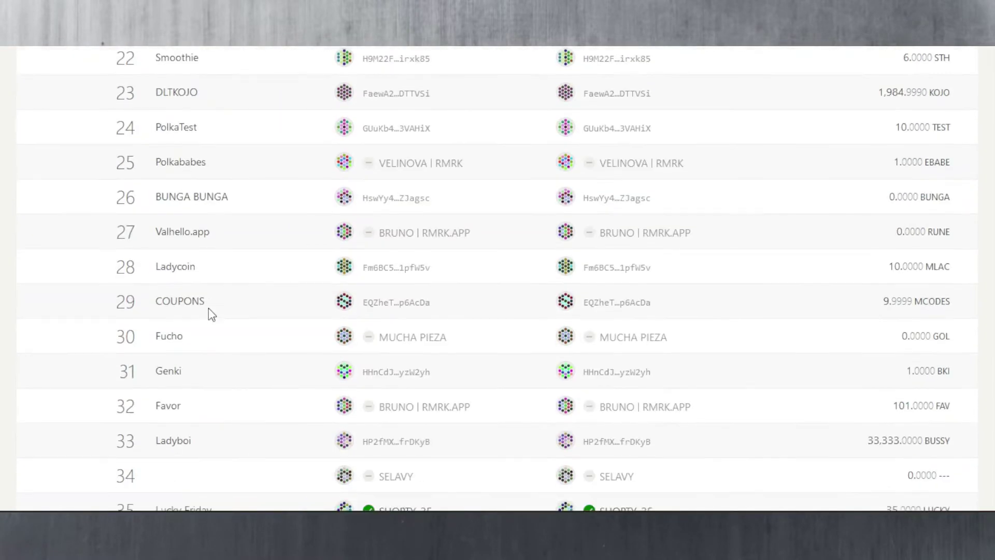
scroll(208, 308, down, 20)
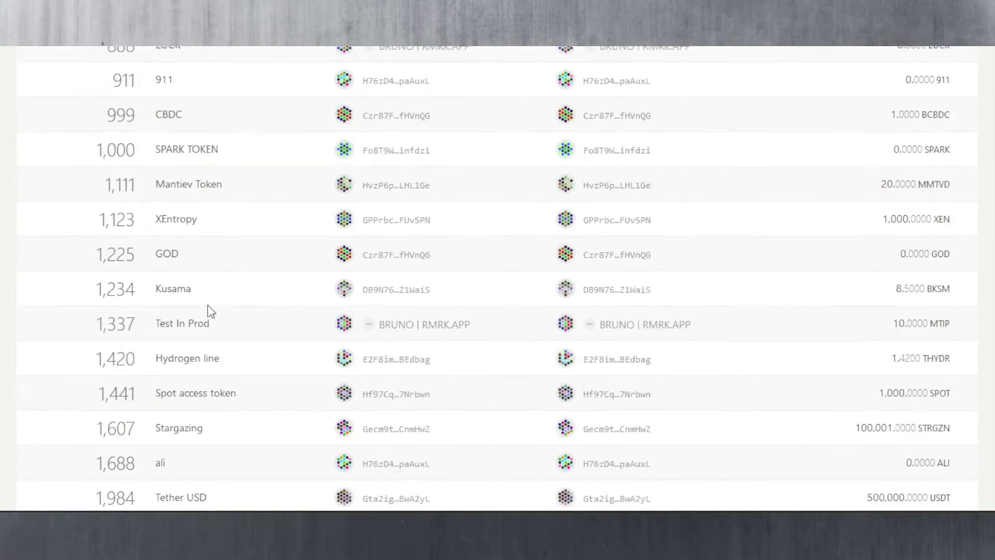
scroll(209, 307, down, 20)
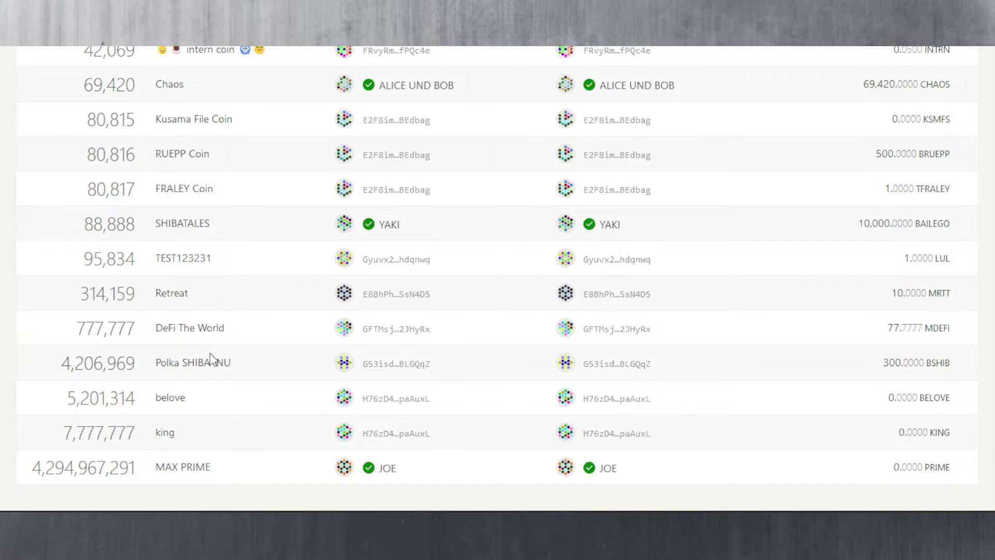
scroll(211, 358, up, 9)
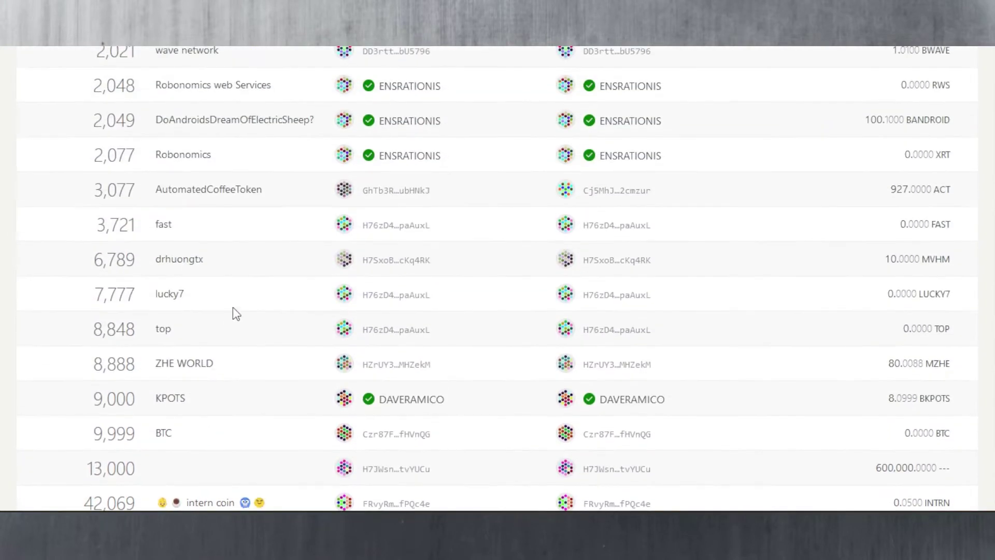
scroll(251, 308, up, 5)
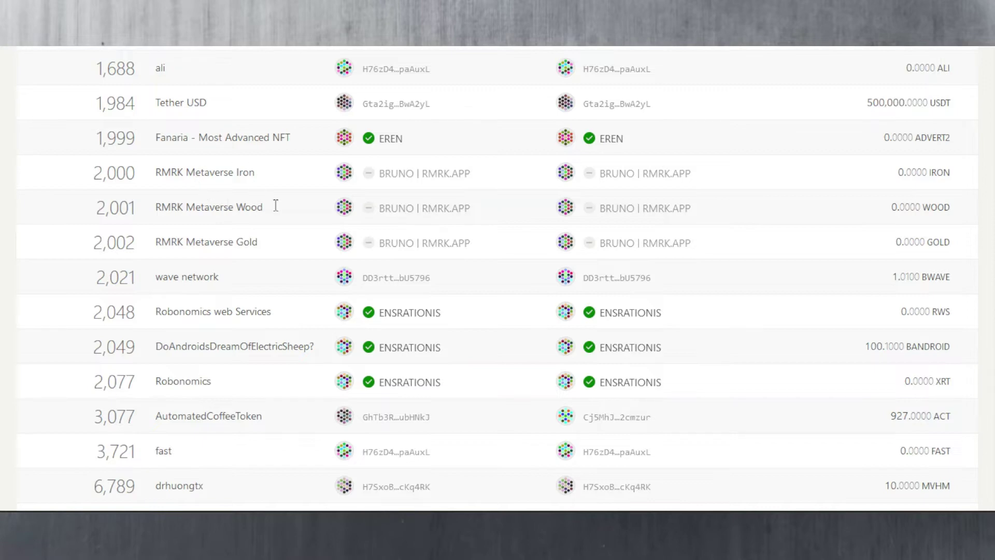
scroll(209, 220, down, 7)
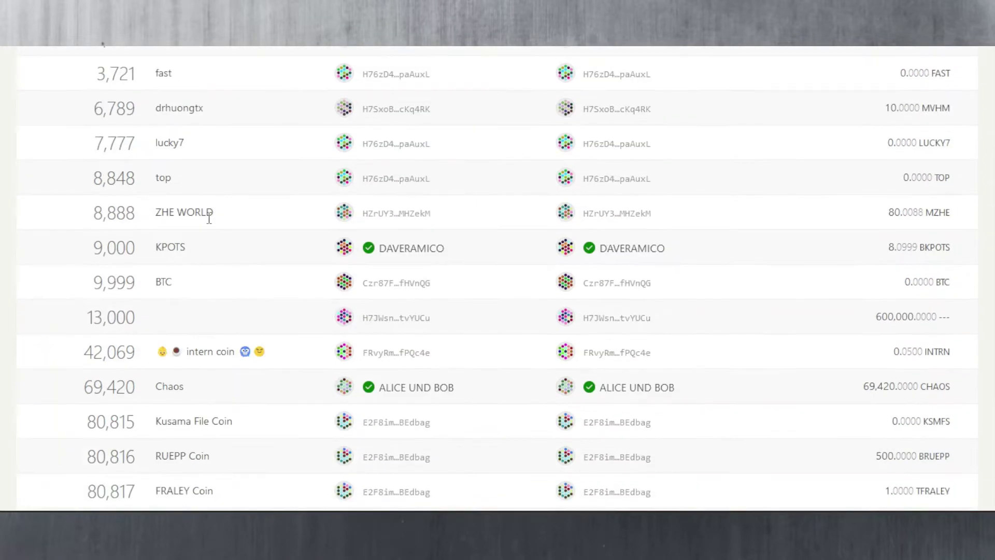
scroll(211, 227, up, 10)
scroll(209, 224, up, 20)
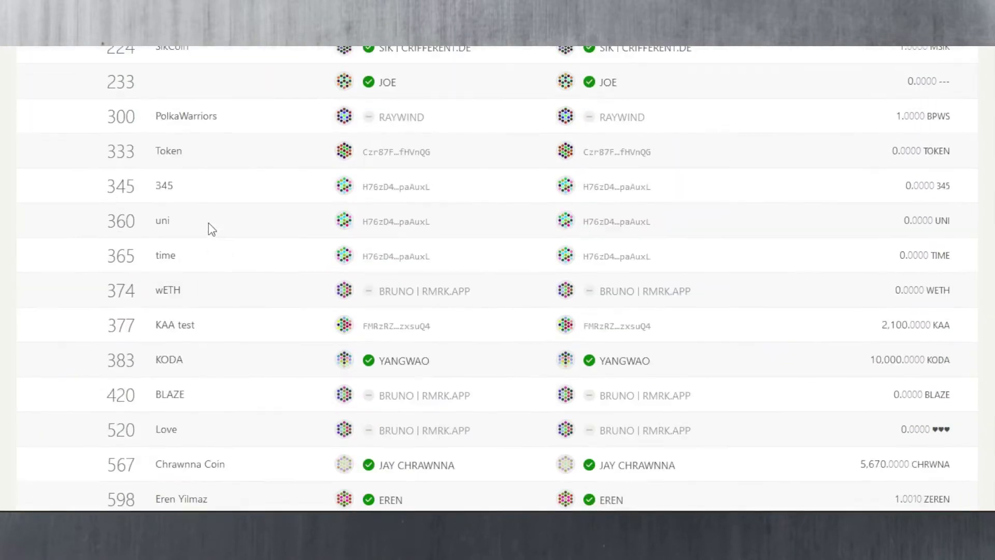
scroll(210, 223, up, 15)
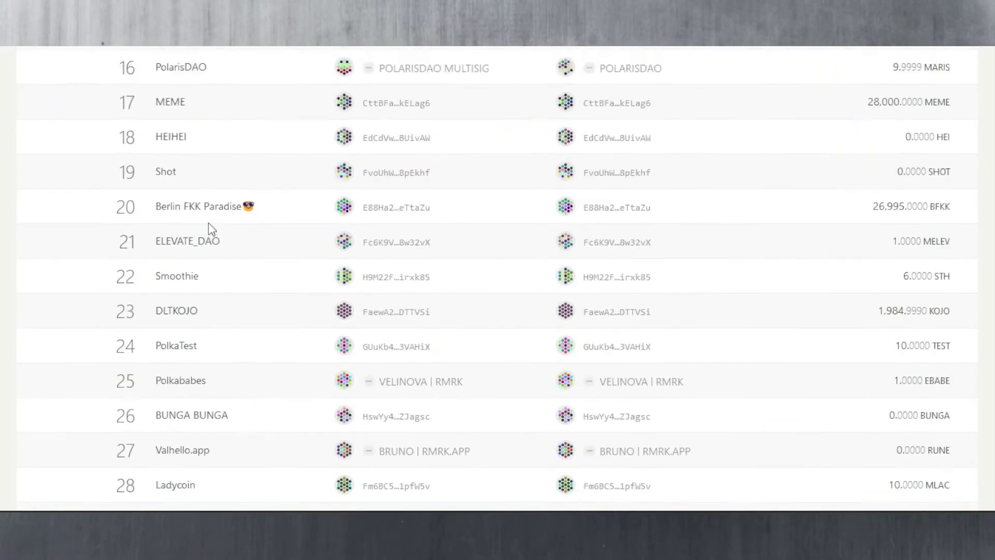
scroll(209, 223, up, 4)
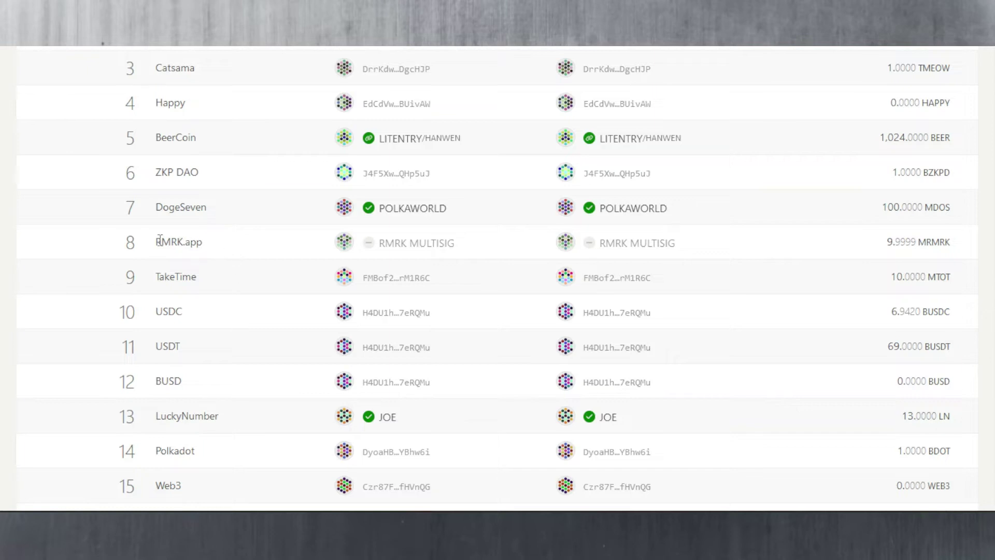
- Point out the RMRK.app asset, then return to the top of the list
drag(158, 236, 216, 244)
click(215, 244)
scroll(238, 238, up, 3)
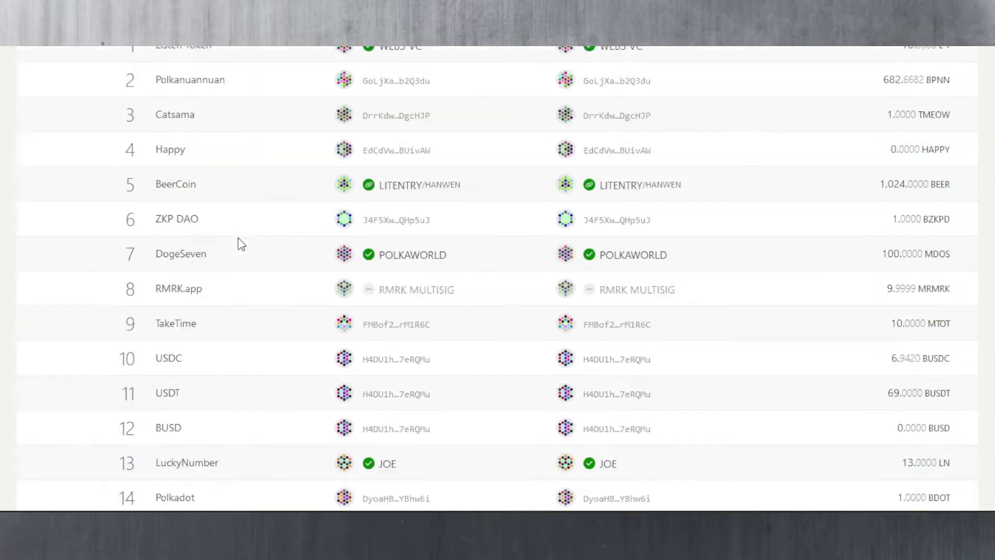
scroll(241, 244, up, 3)
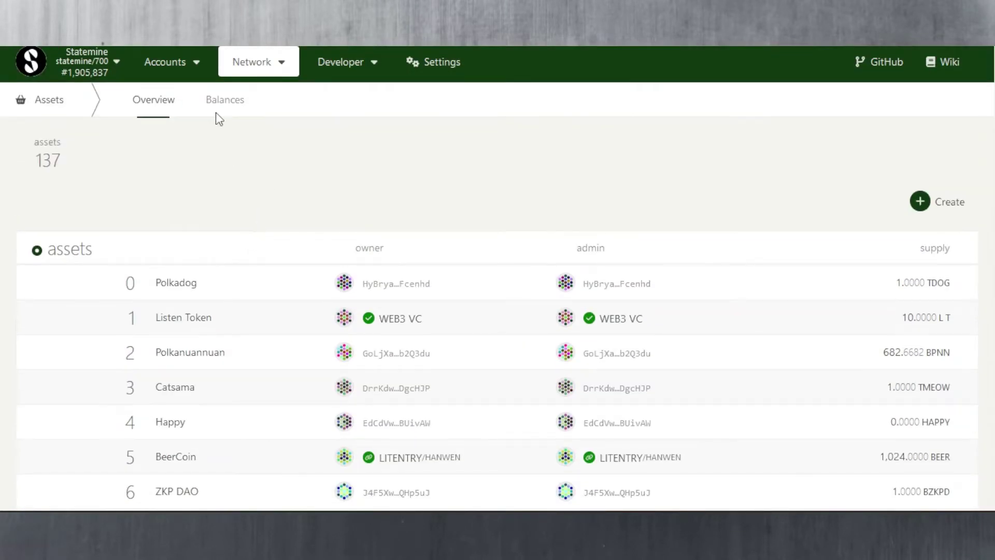
- Go to Accounts > Accounts to show the My accounts page on Statemine
mouse_move(182, 66)
mouse_move(265, 71)
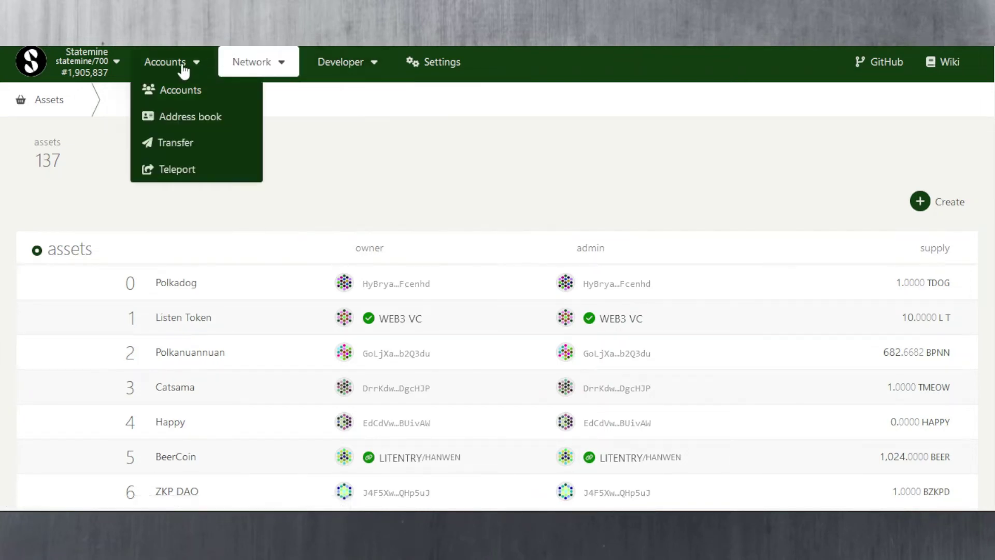
click(182, 92)
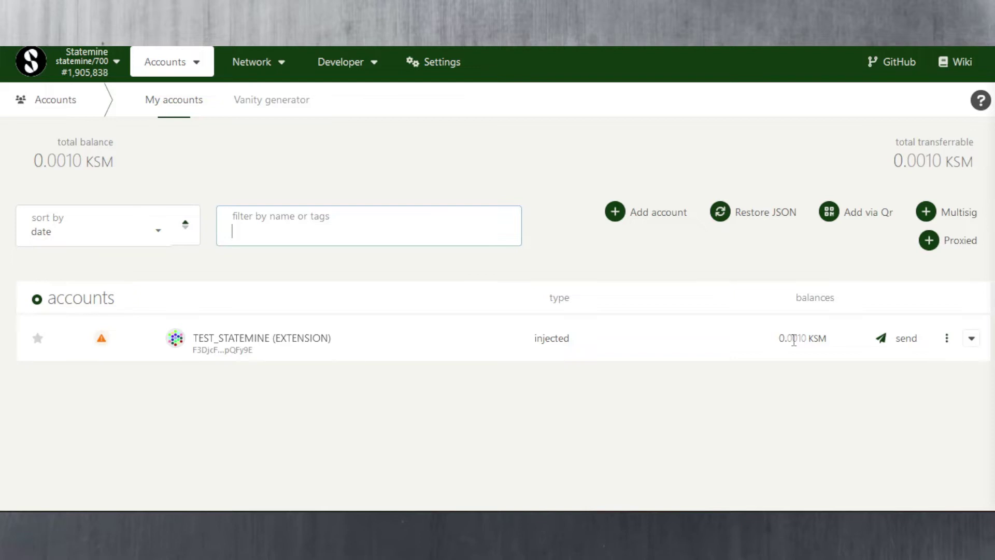
- Highlight the digits of the test account's 0.0010 KSM balance
drag(794, 340, 805, 342)
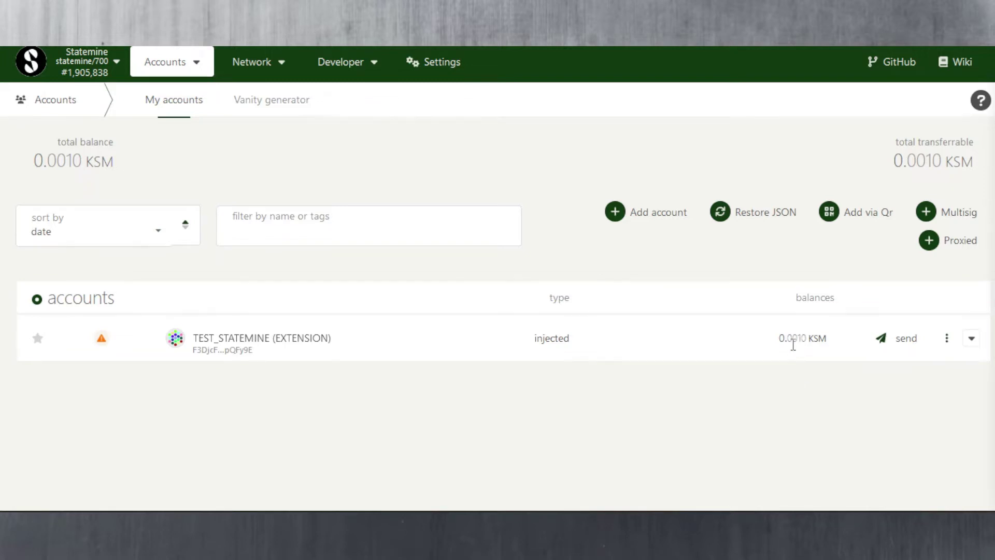
mouse_move(795, 338)
mouse_down()
mouse_move(804, 338)
mouse_move(779, 338)
mouse_move(806, 345)
mouse_move(777, 337)
mouse_move(803, 341)
mouse_up()
click(802, 338)
click(806, 341)
click(786, 345)
click(793, 341)
drag(782, 343, 801, 344)
click(801, 345)
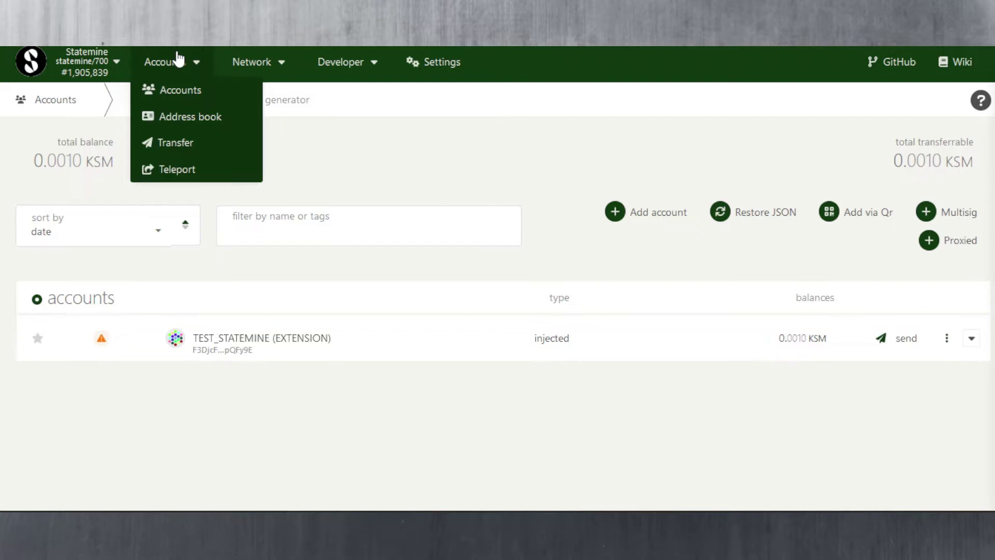
click(164, 71)
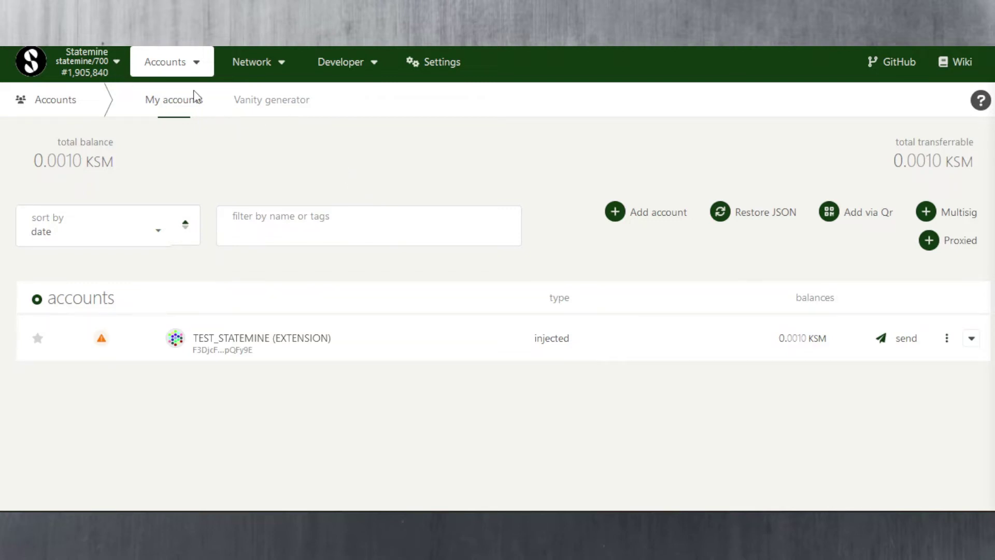
- Pick Kusama in the network list and switch the connection to it
click(117, 63)
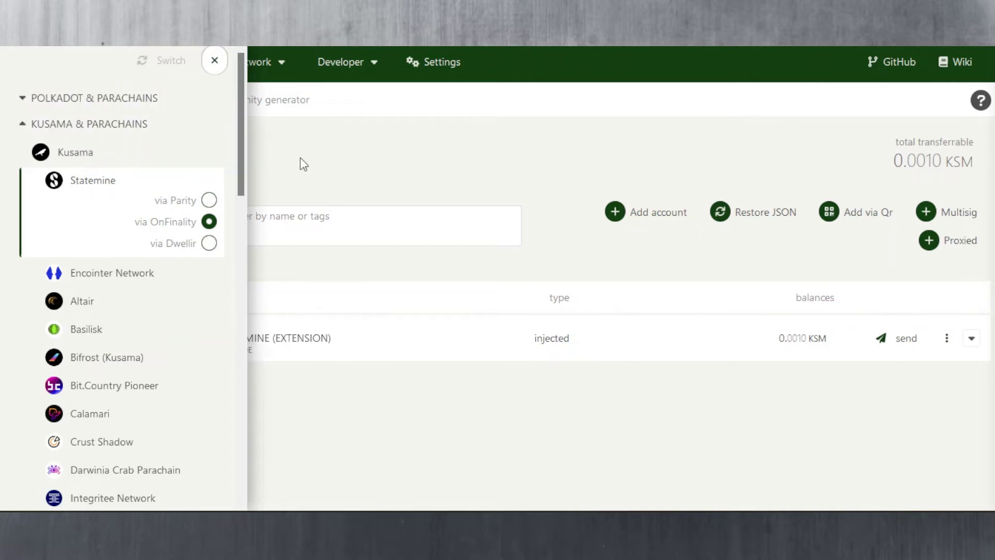
click(214, 60)
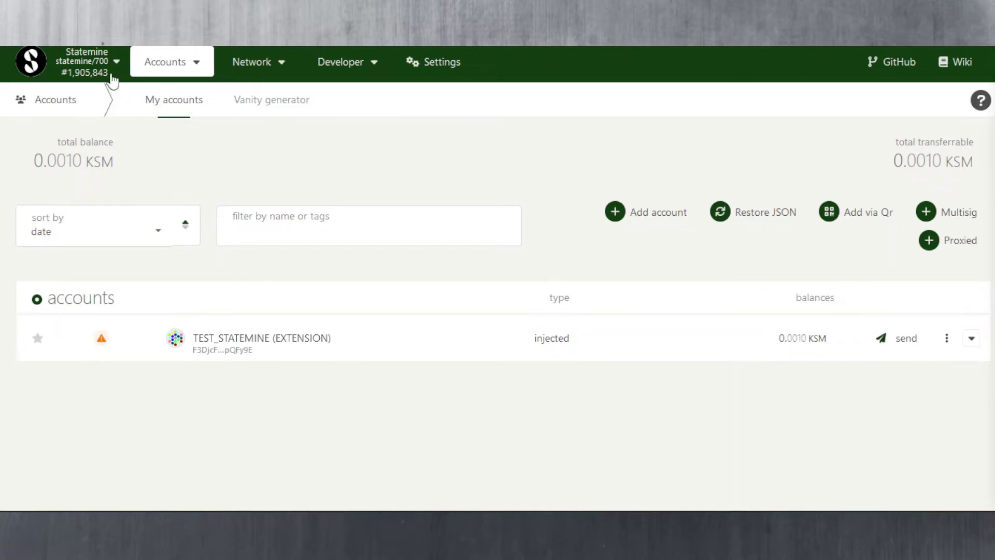
click(116, 66)
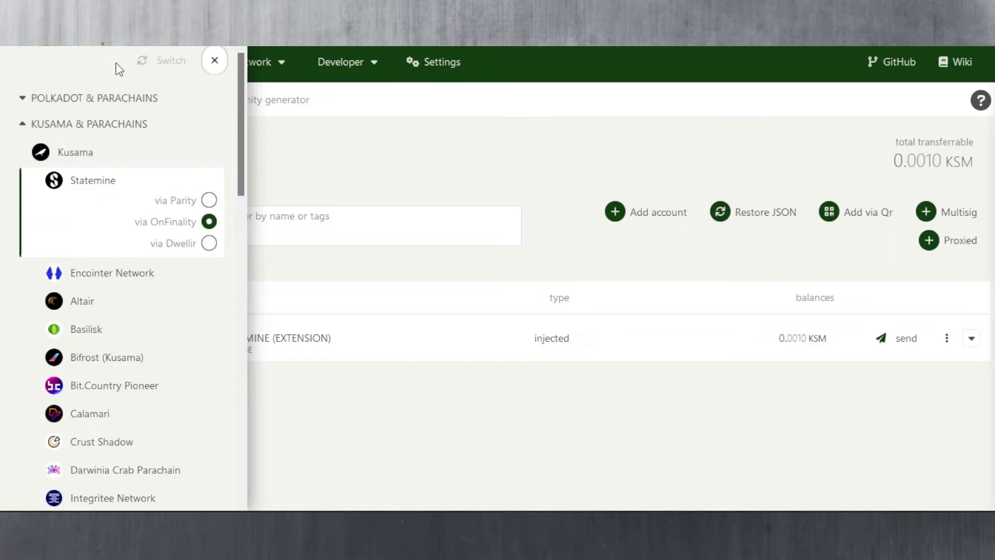
click(85, 155)
click(161, 61)
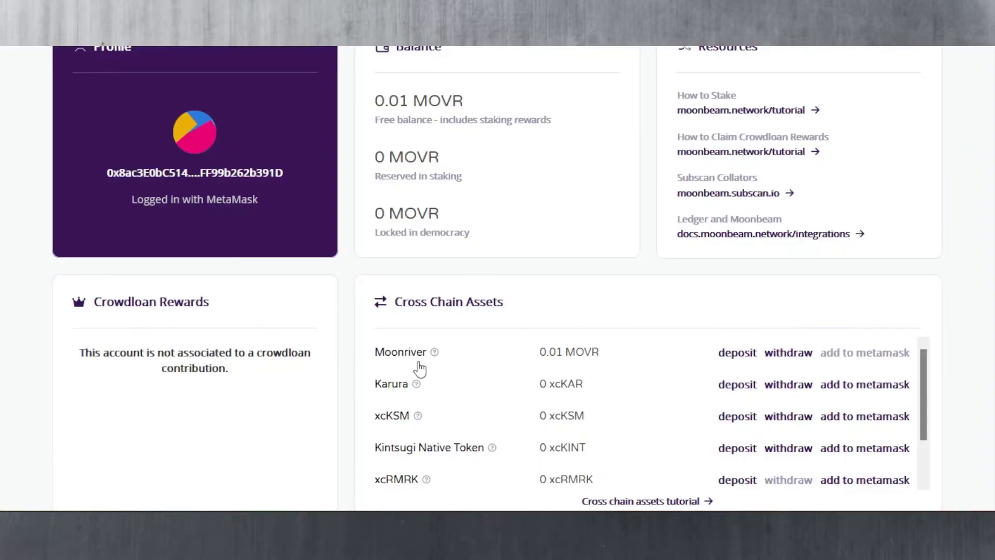
scroll(575, 357, down, 2)
scroll(575, 357, up, 2)
scroll(645, 233, up, 2)
scroll(648, 244, down, 2)
- Start an xcKSM deposit, connect Polkadot{.js} and choose the Test_Statemine sending address
mouse_move(402, 421)
click(732, 421)
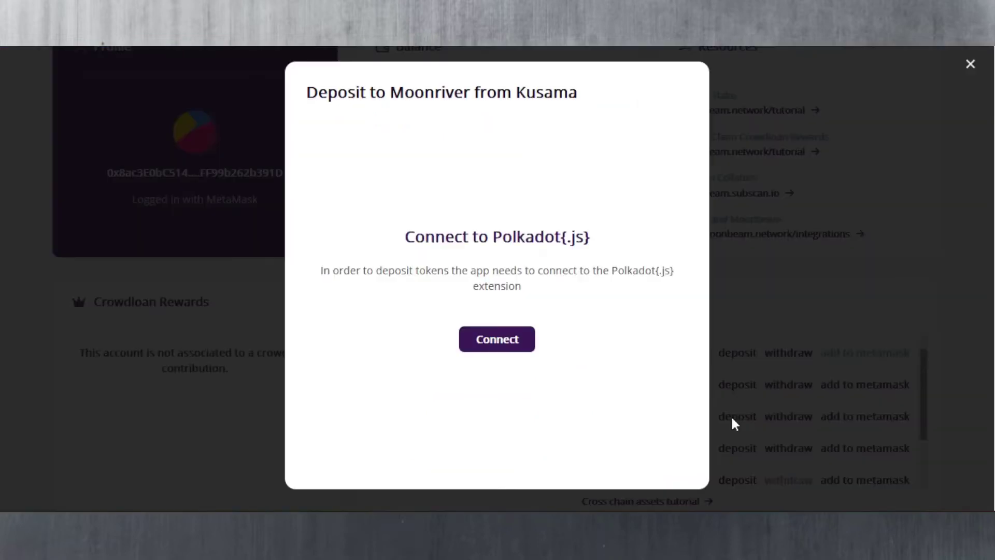
click(497, 340)
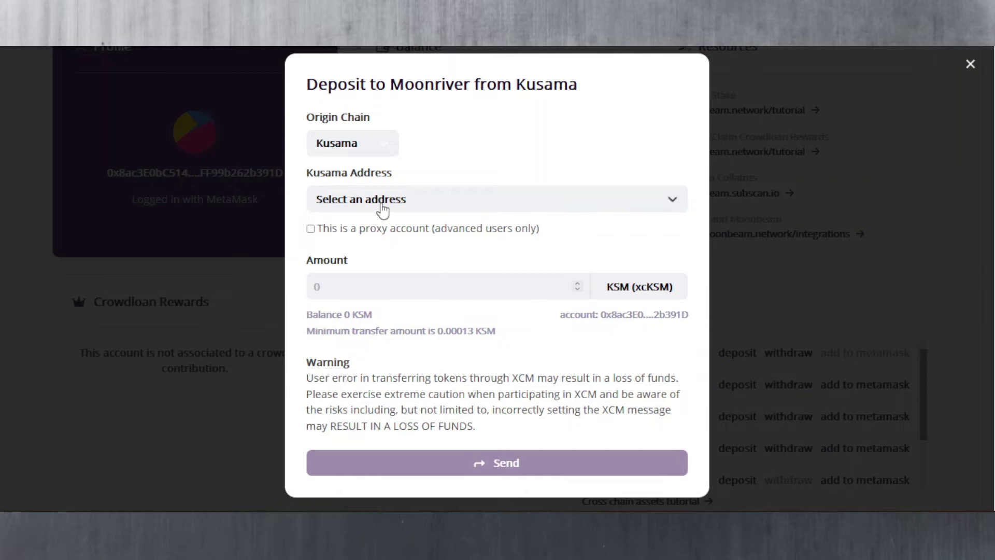
click(363, 147)
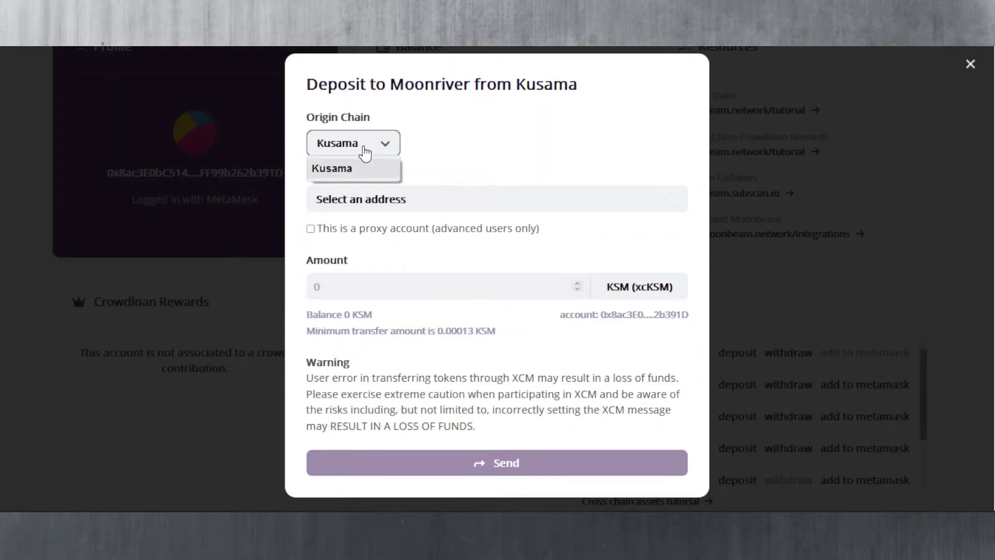
click(366, 150)
click(369, 205)
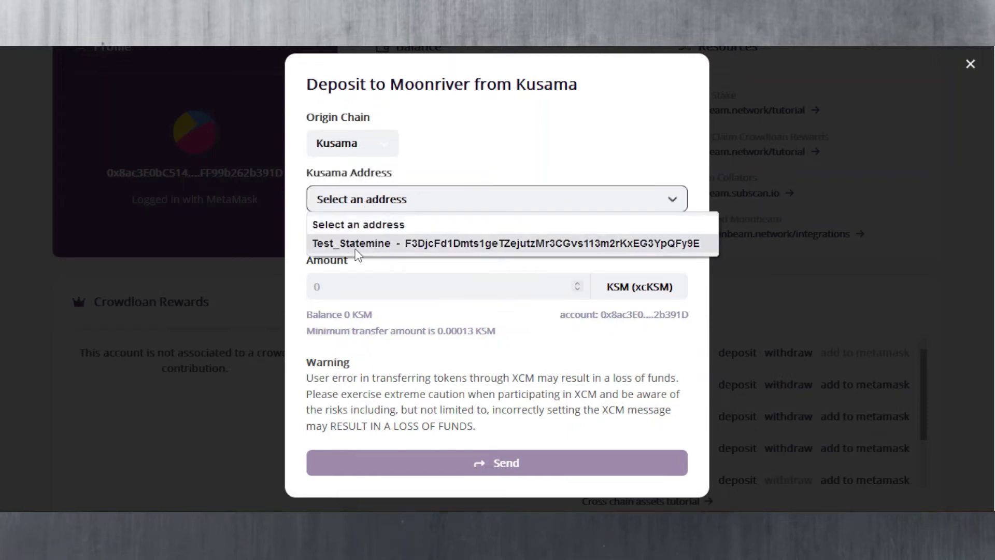
click(403, 243)
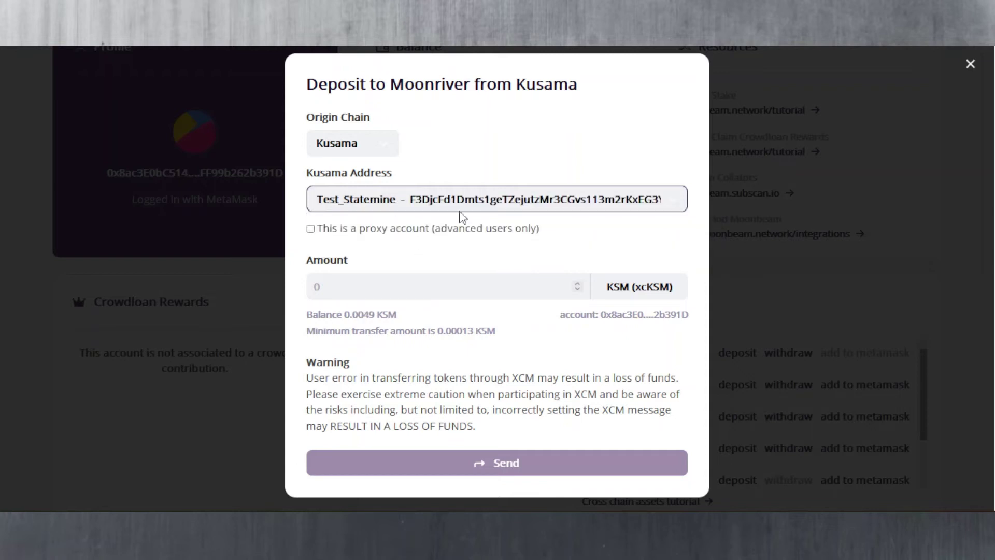
- Enter 0.0025 KSM as the deposit amount and send it
click(349, 291)
text(0)
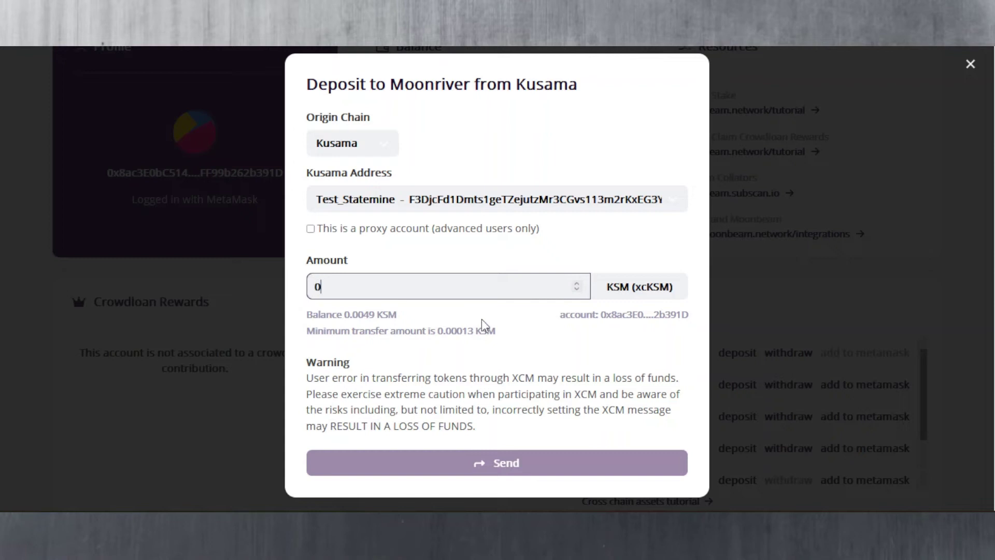
text(.0025)
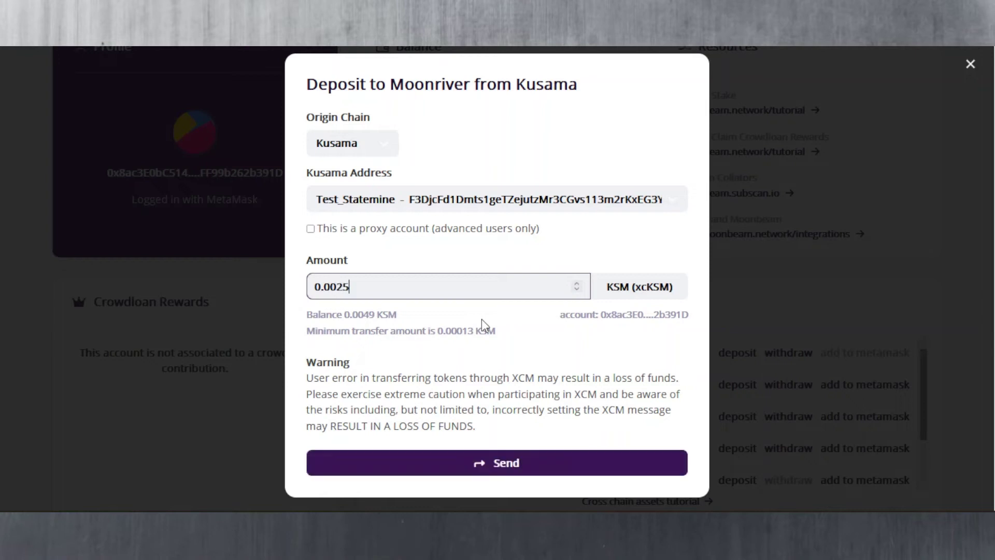
click(507, 463)
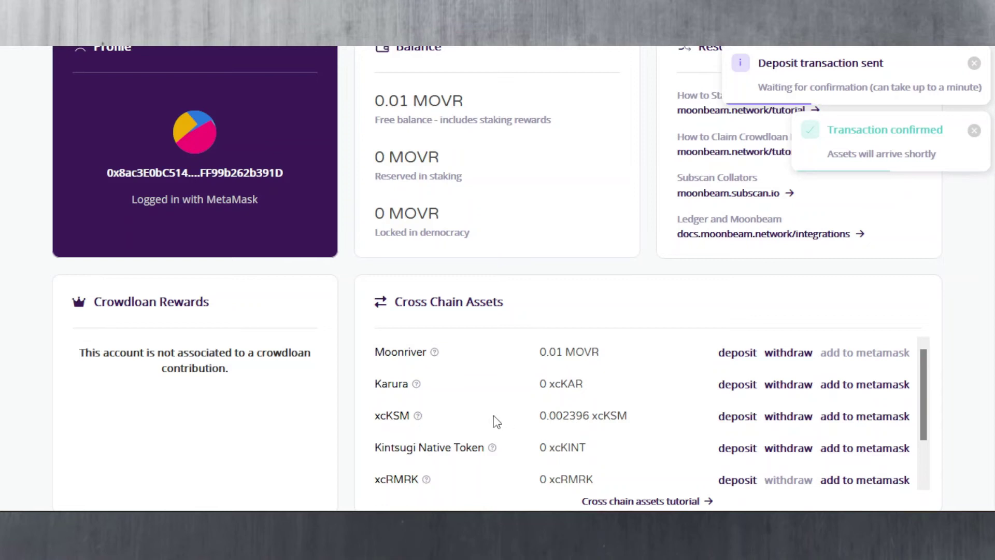
mouse_move(391, 420)
drag(558, 423, 591, 420)
click(539, 415)
double_click(573, 420)
click(574, 420)
double_click(570, 419)
click(570, 419)
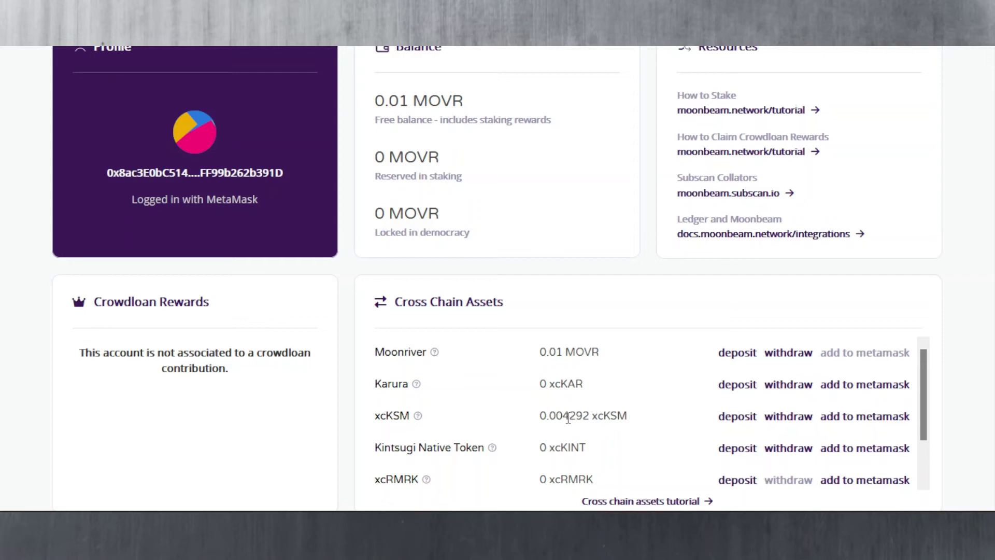
mouse_move(568, 419)
mouse_down()
mouse_move(541, 418)
mouse_move(588, 418)
mouse_up()
click(539, 417)
click(569, 419)
double_click(569, 418)
click(544, 418)
double_click(544, 418)
click(544, 418)
click(571, 419)
click(540, 418)
click(582, 416)
click(543, 417)
click(575, 417)
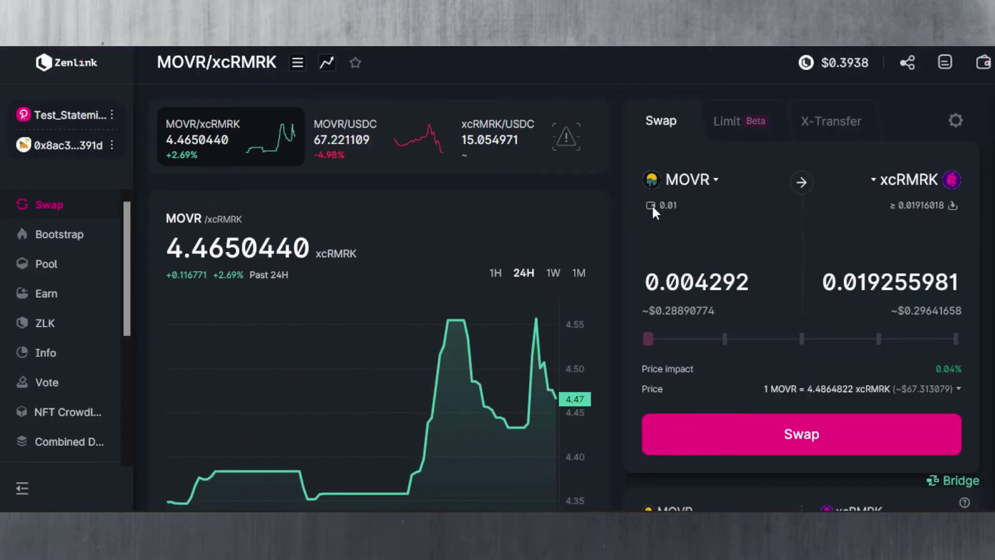
- Change Zenlink's swap from-token from MOVR to xcKSM by searching 'xc'
click(696, 179)
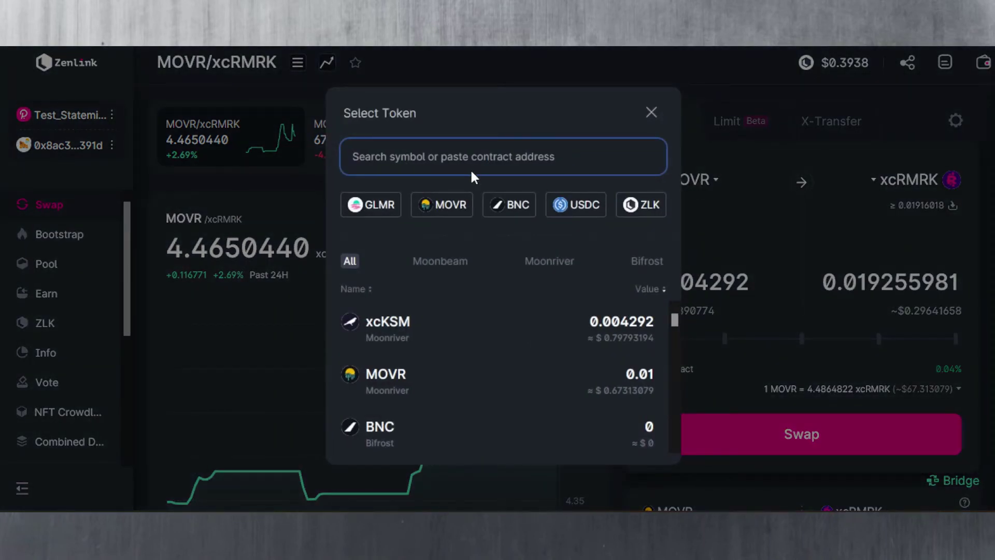
text(xc)
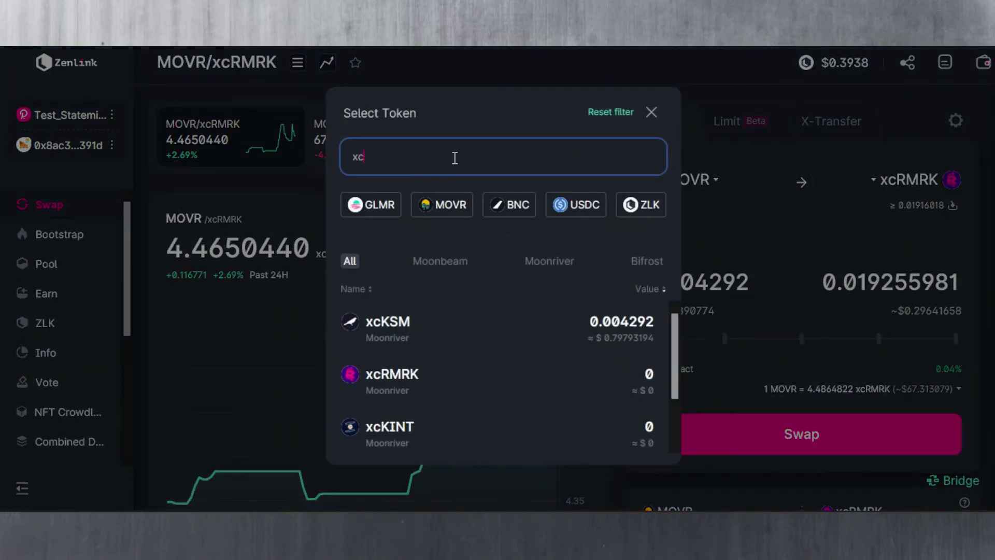
click(418, 332)
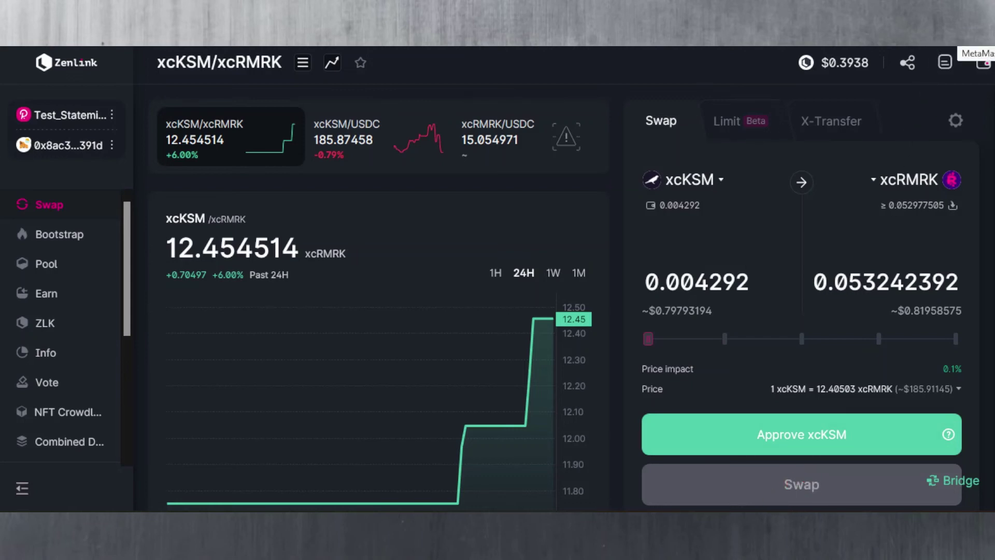
- Review the MetaMask wallet's assets, including 0.01 MOVR and 0.00429 xcKSM
click(983, 62)
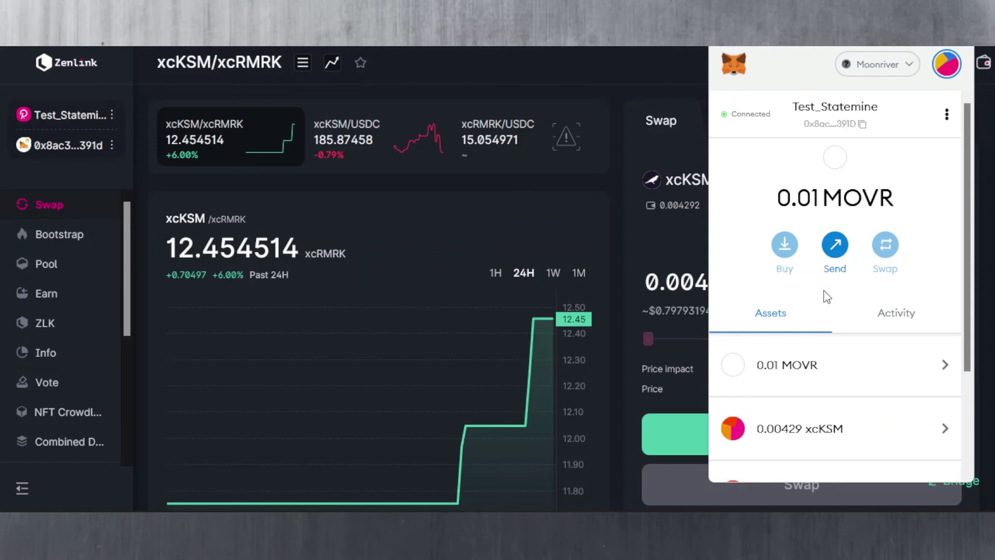
scroll(827, 296, down, 3)
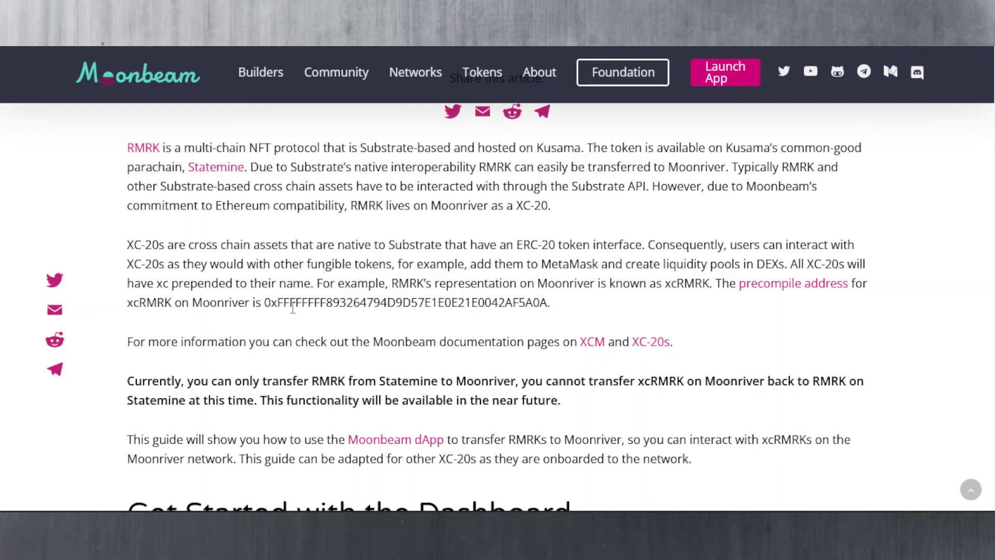
- Highlight the xcRMRK precompile address in the Moonbeam RMRK article
drag(265, 302, 547, 304)
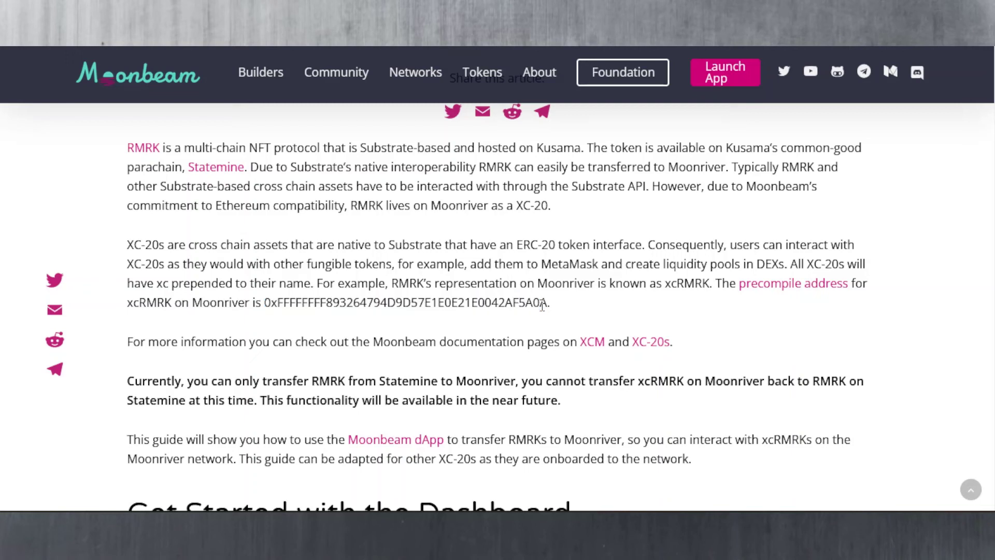
click(460, 303)
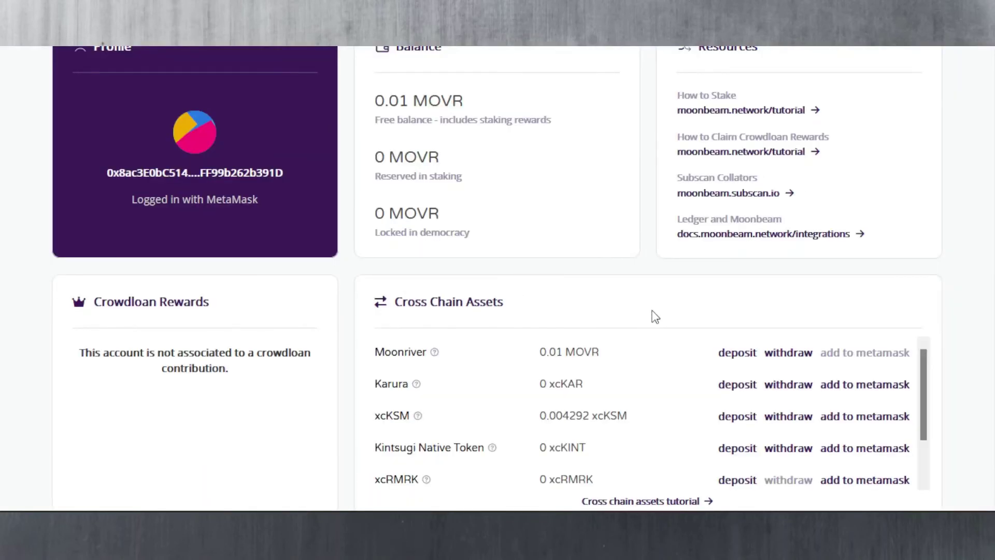
scroll(658, 314, down, 2)
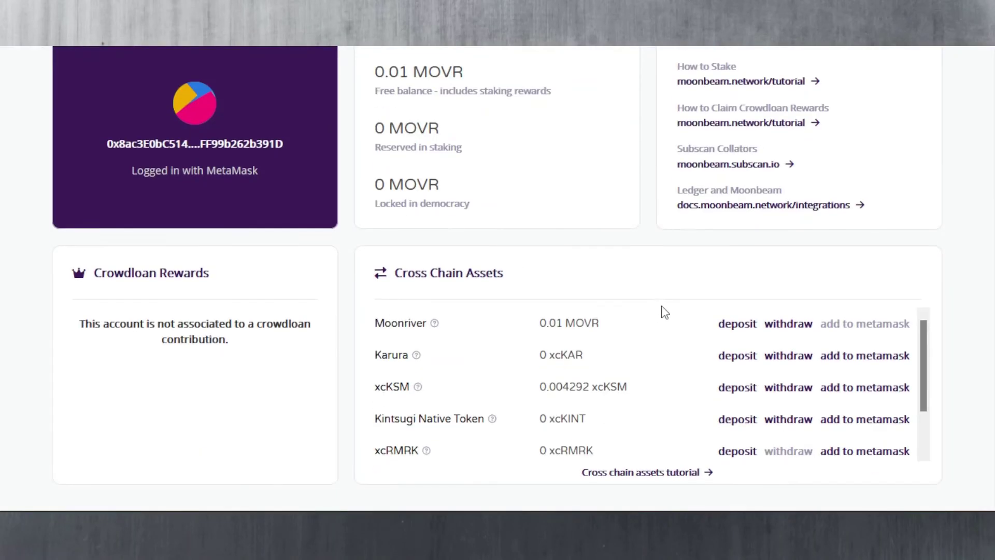
scroll(664, 312, down, 1)
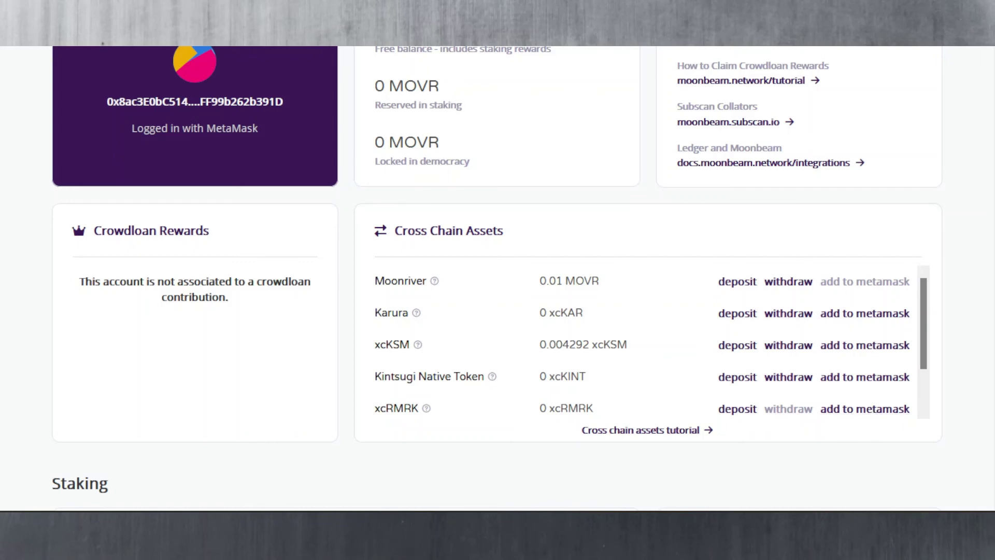
key(ctrl+Tab)
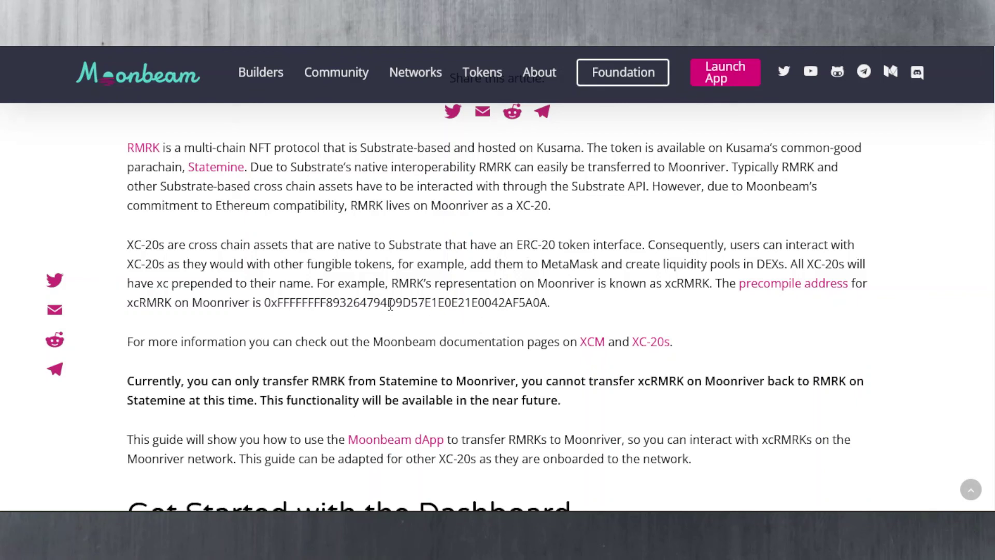
drag(266, 302, 550, 303)
- Clear the highlight from the xcRMRK precompile address
click(571, 138)
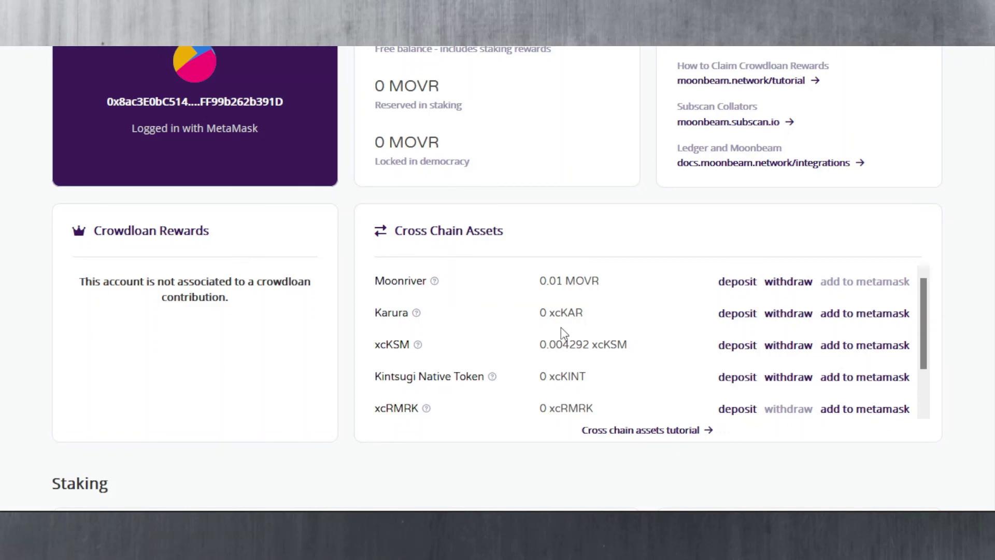
click(788, 345)
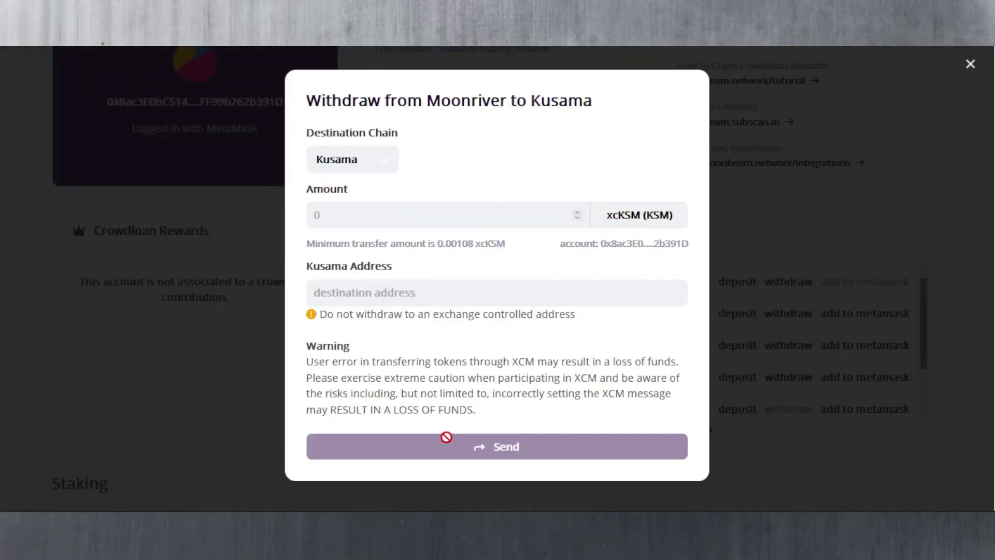
click(787, 194)
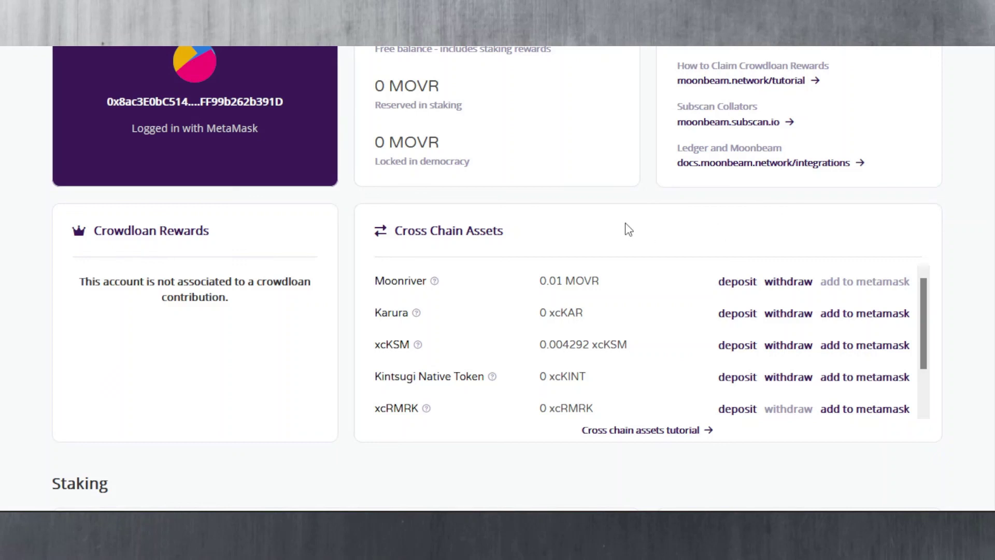